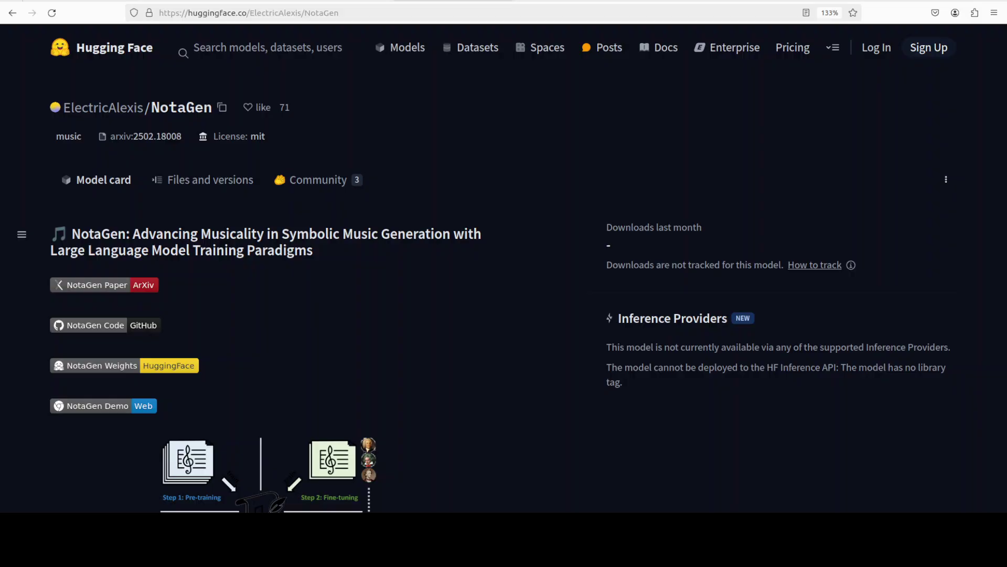
Review the NotaGen data representation, model architecture and training diagrams, and open the Massed Compute home page
key("ctrl+Tab")
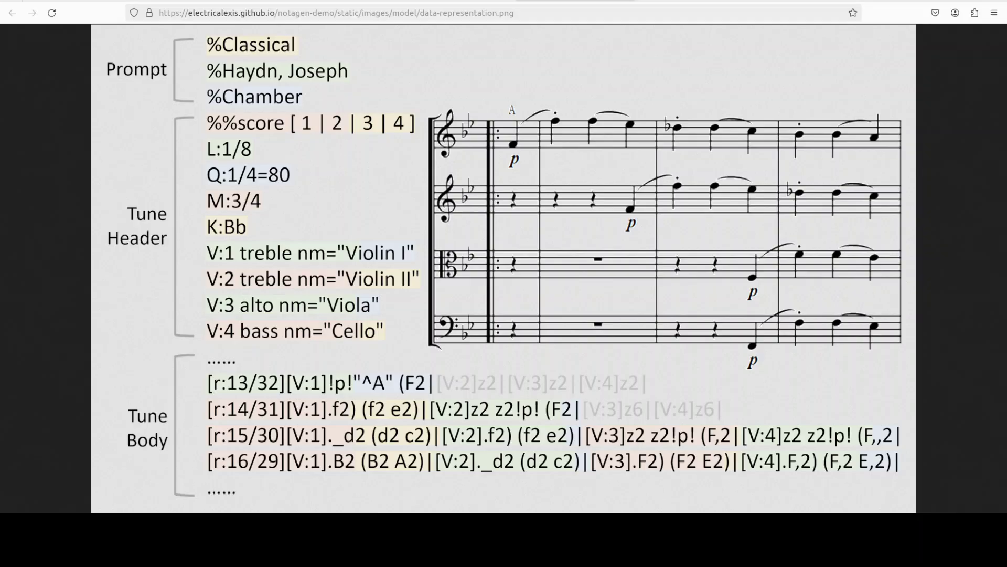
key("ctrl+Tab")
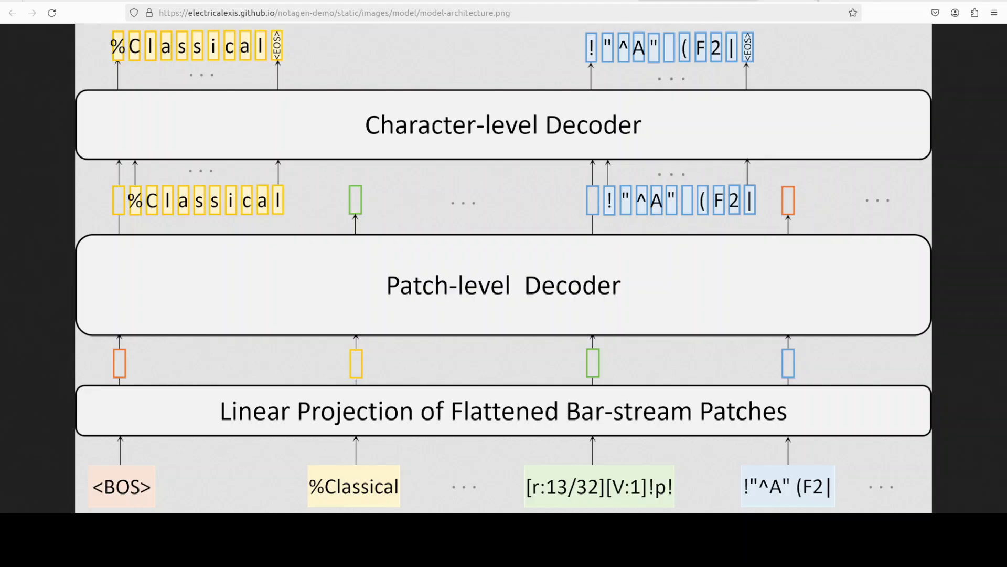
key("ctrl+Tab")
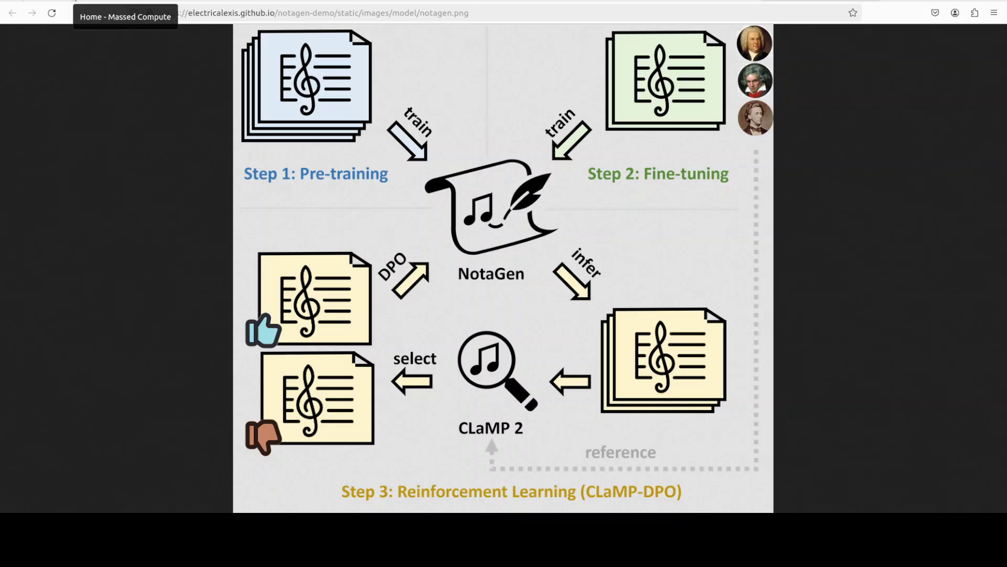
left_click(105, 1)
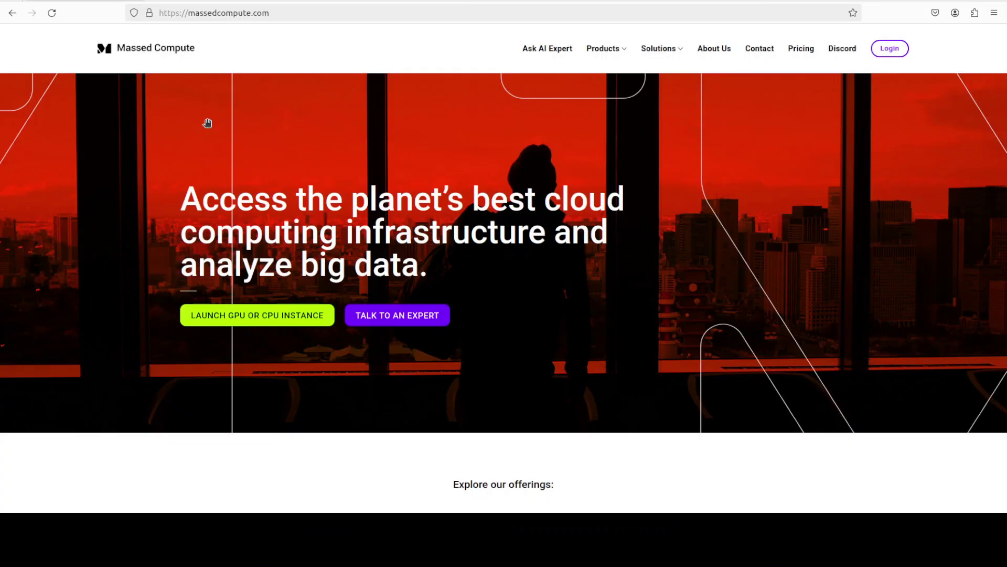
Switch to the terminal and check the GPU and driver status with nvidia-smi
key("alt+Tab")
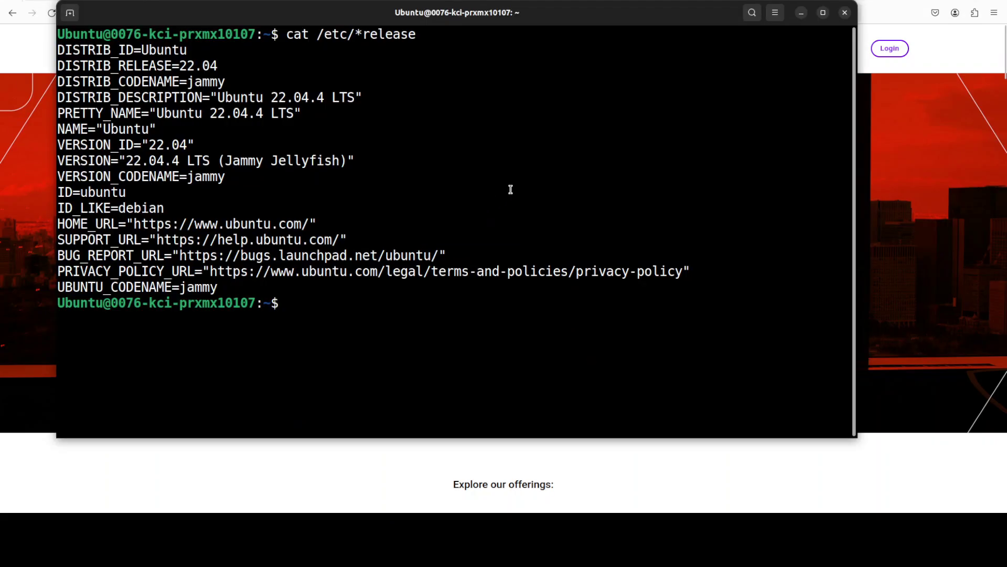
type("nvidia-smi")
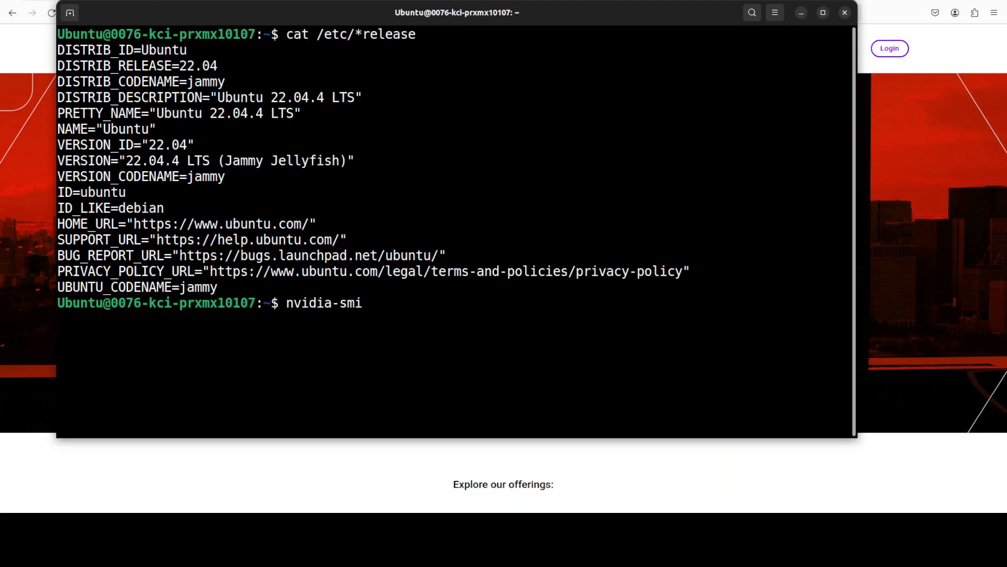
key("Return")
Create a conda environment named ai with Python 3.10 and activate it
right_click(448, 278)
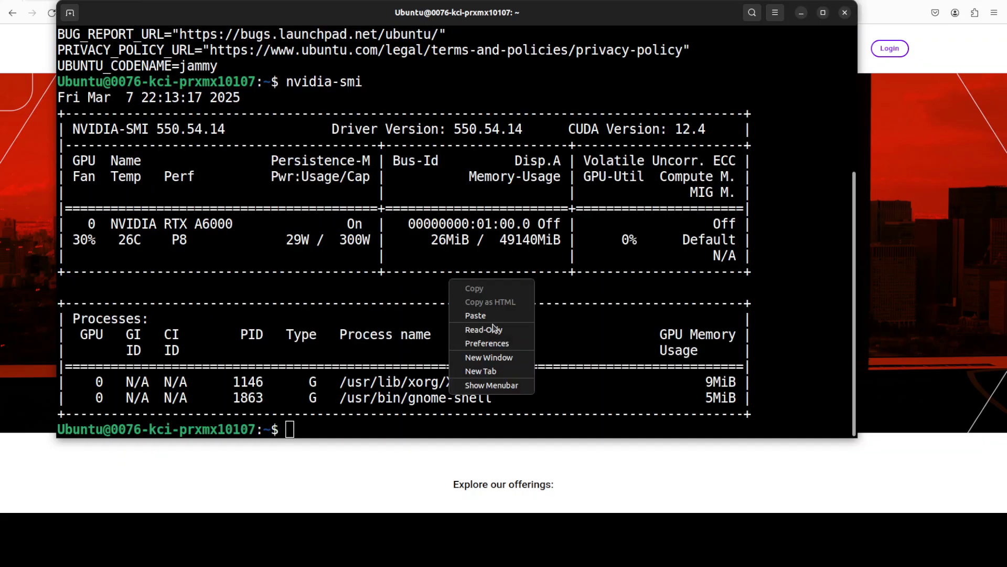
left_click(494, 315)
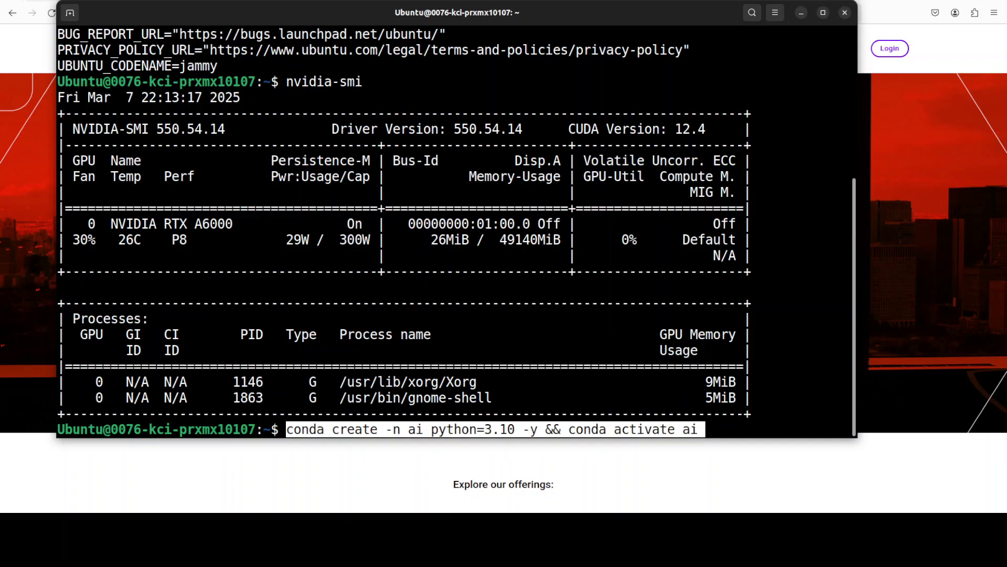
key("Return")
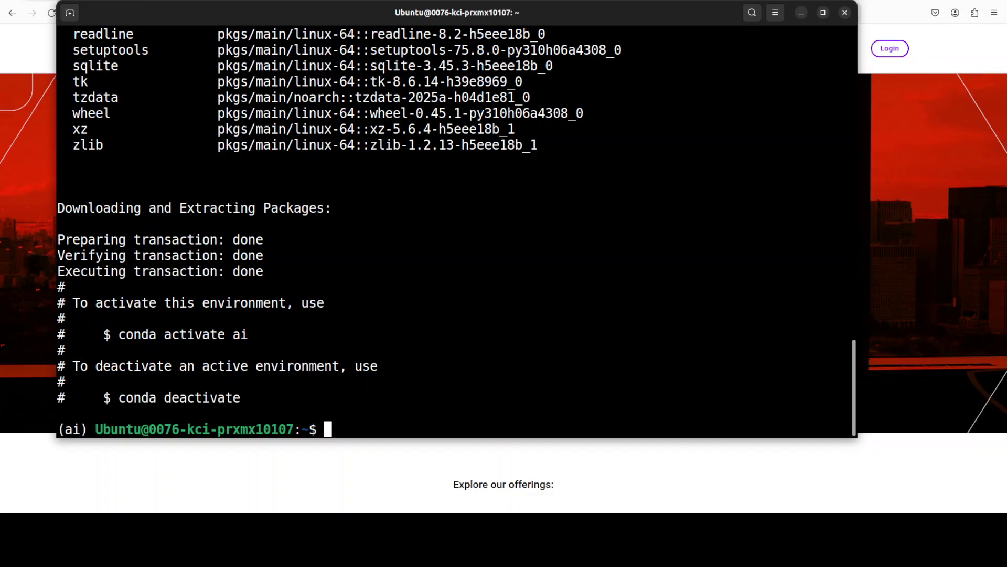
right_click(501, 225)
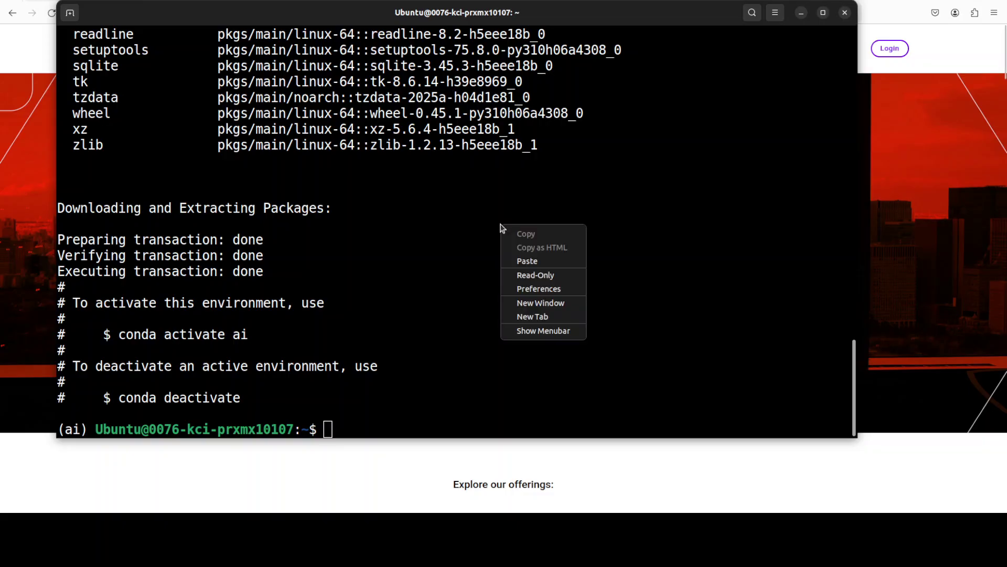
left_click(538, 261)
key("Return")
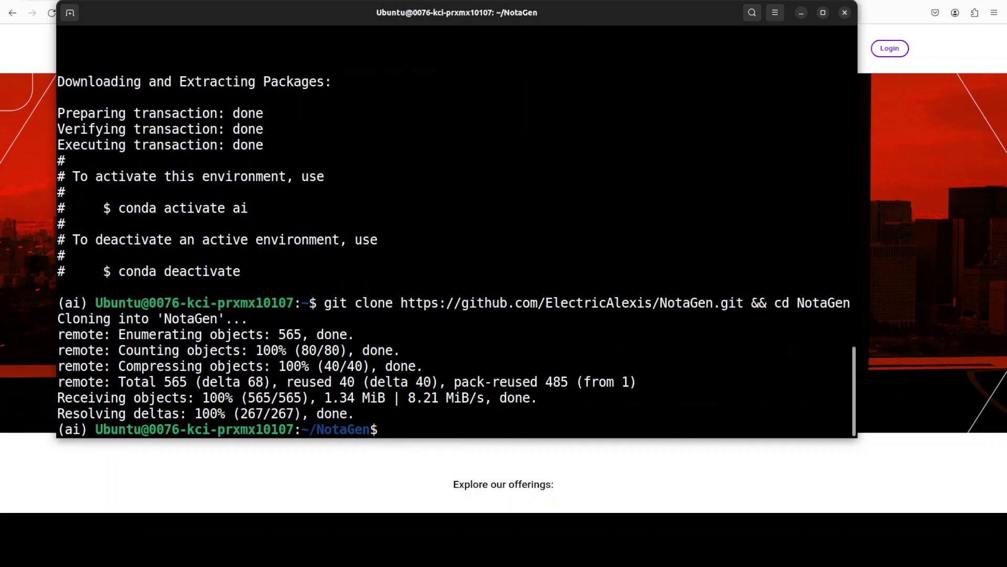
Install PyTorch 2.3.0 with CUDA 11.8 through conda in the ai environment, accepting the package plan
right_click(520, 204)
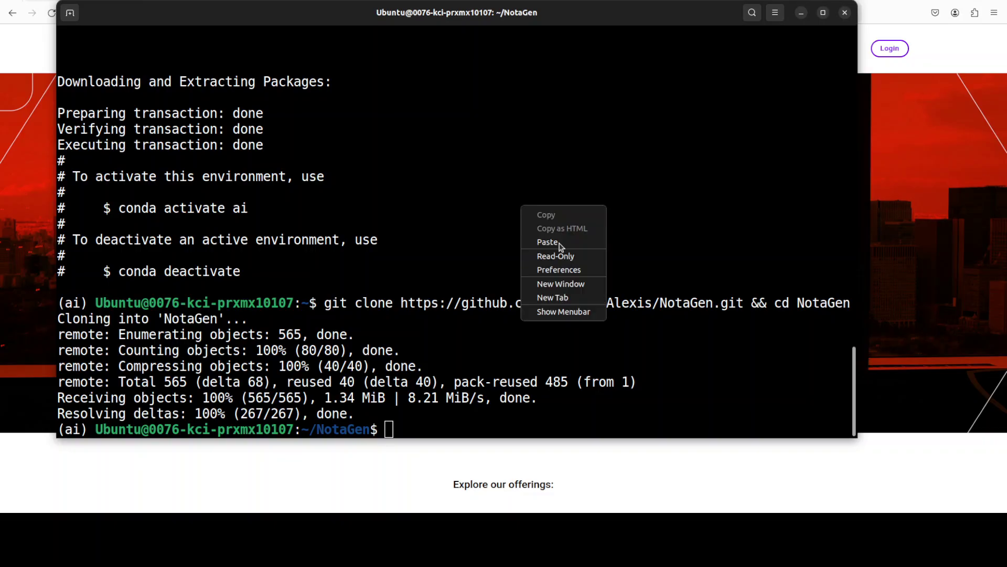
left_click(562, 242)
key("Return")
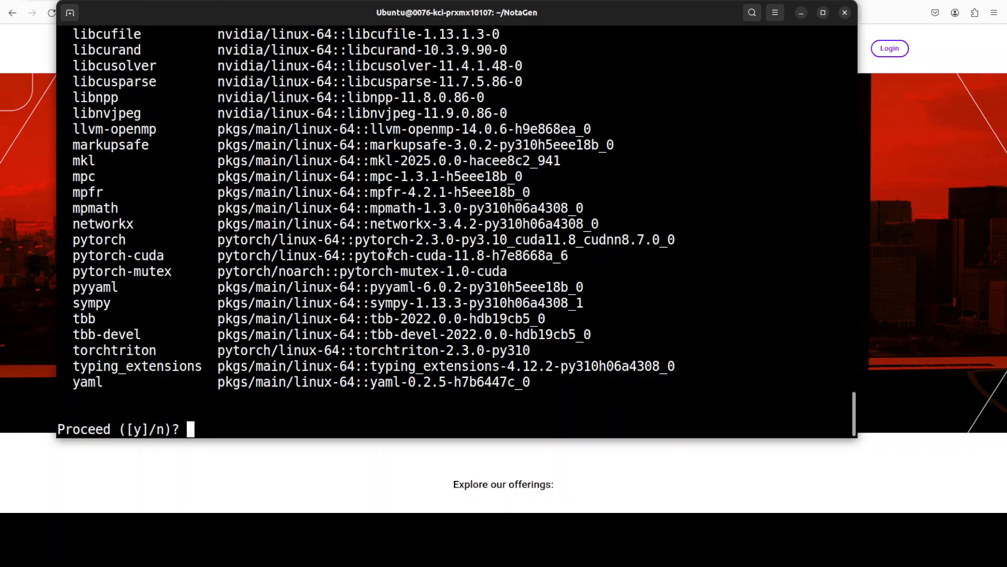
type("y")
key("Return")
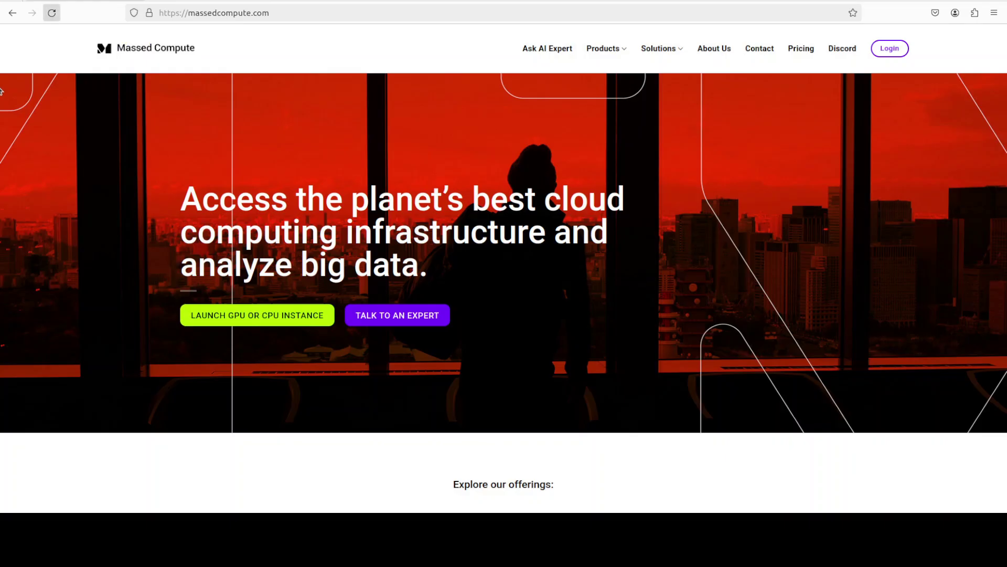
Return to the terminal, clear its output and change into the gradio folder
left_click(1, 109)
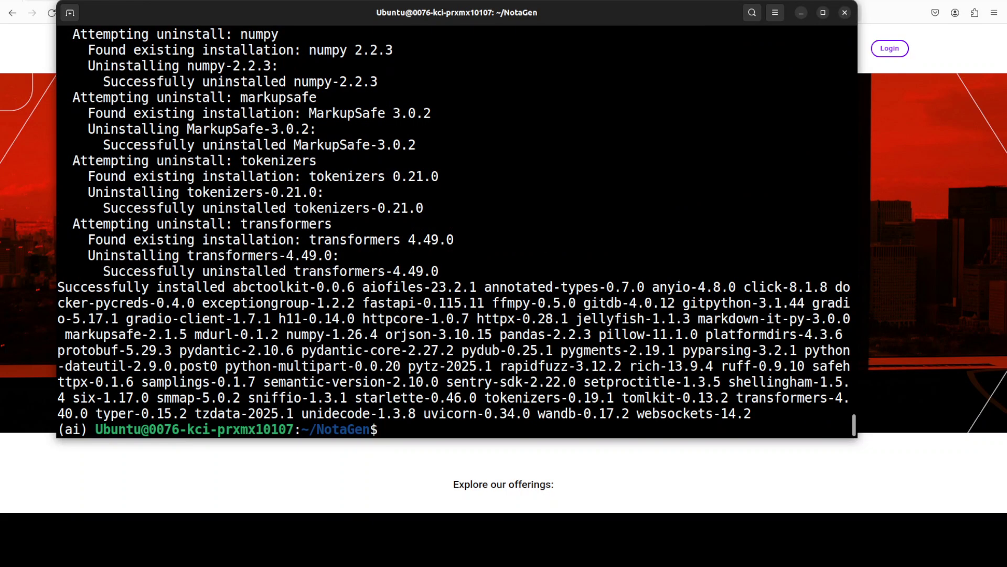
type("clear")
key("Return")
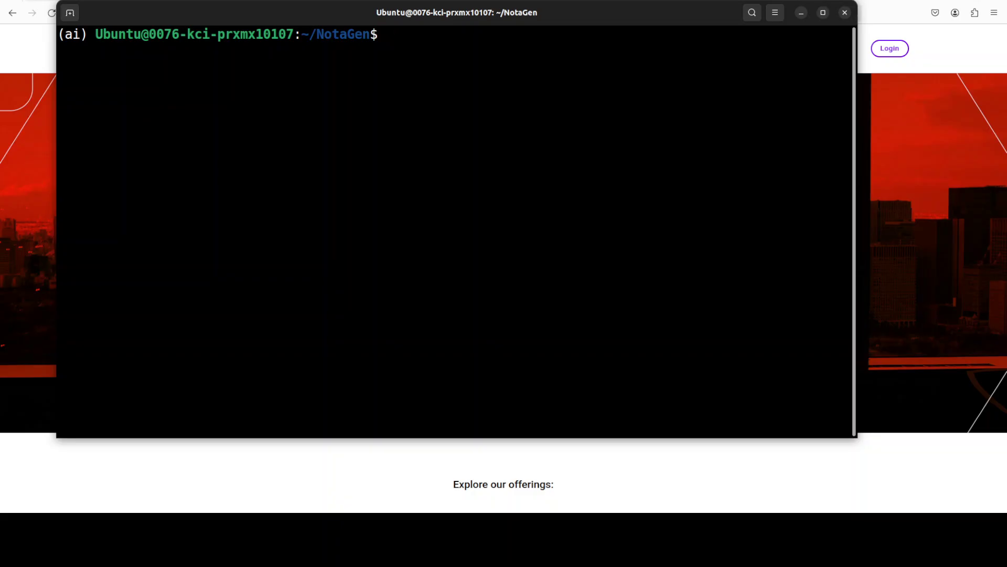
type("cd gradio/")
key("Return")
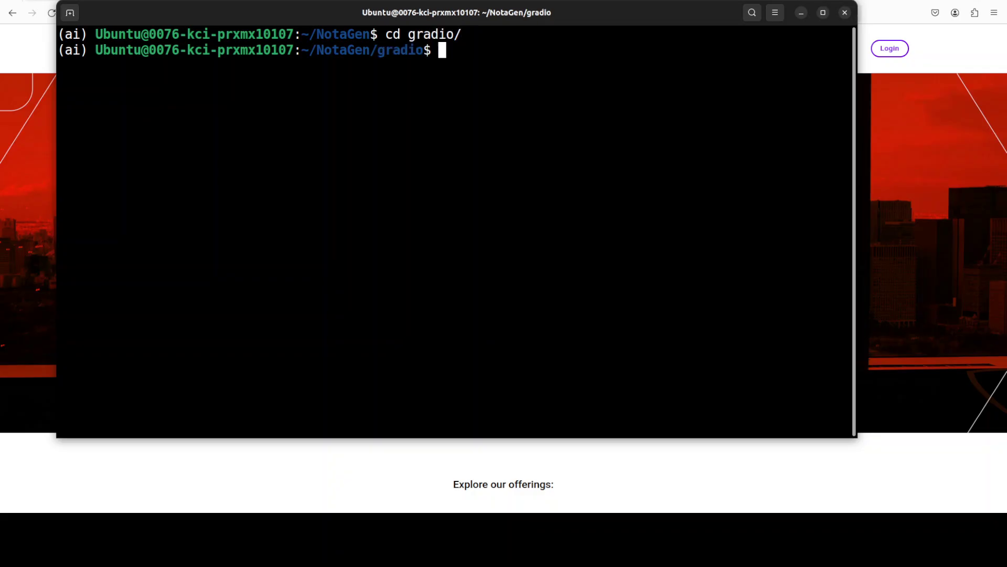
type("wget")
right_click(397, 83)
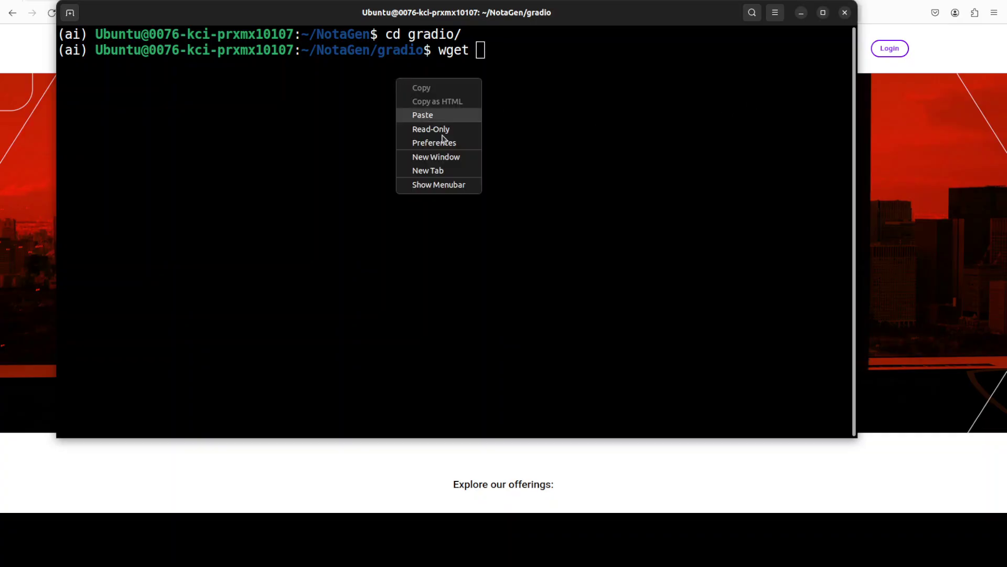
left_click(426, 114)
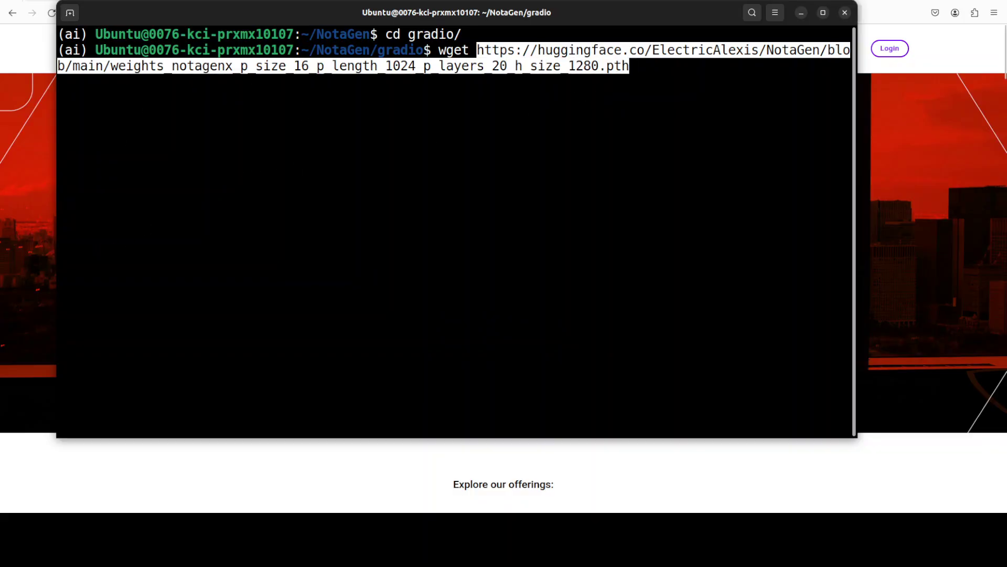
key("Return")
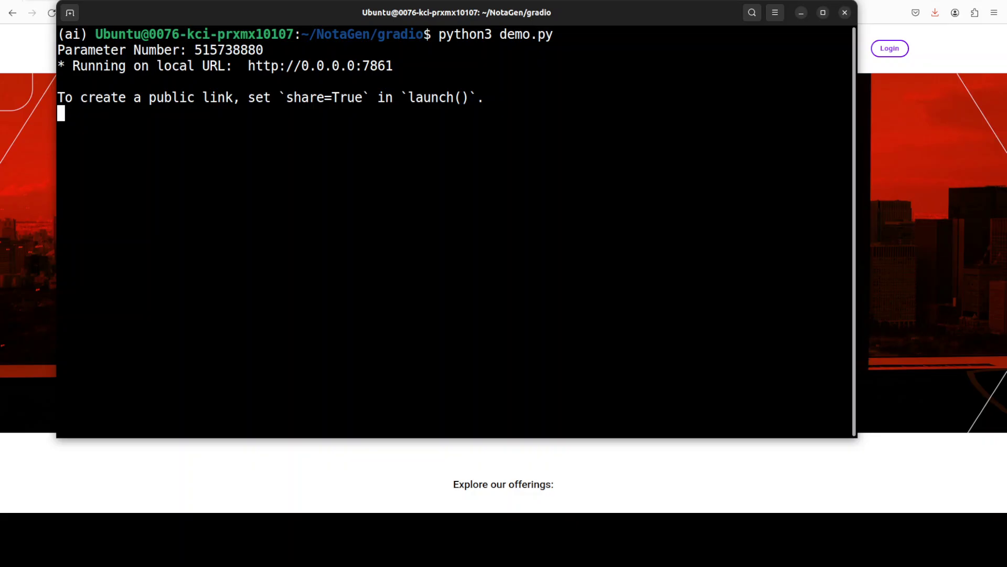
Switch to Firefox and open localhost:7861 in a new tab
key("alt+Tab")
key("ctrl+t")
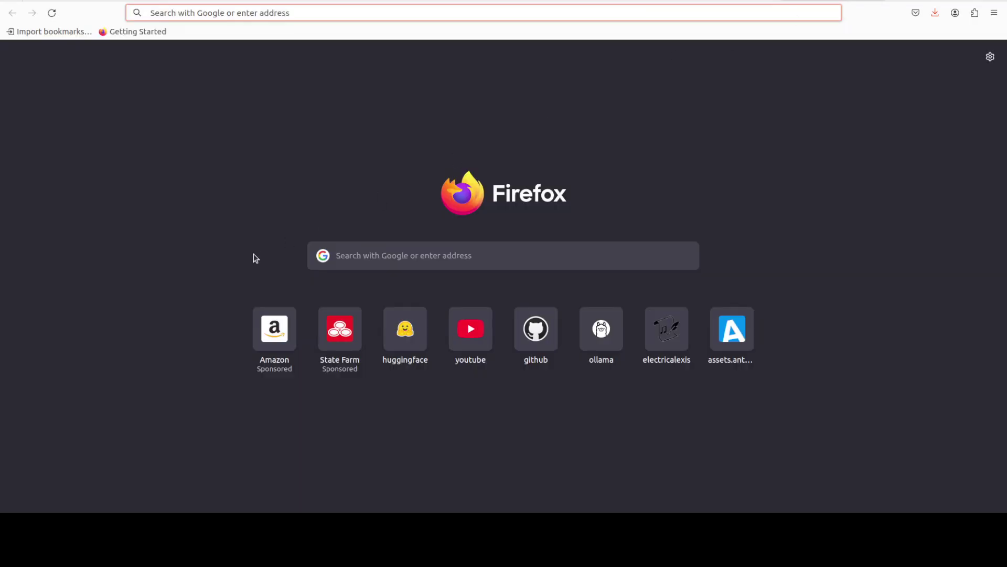
type("localhost:7861")
key("Return")
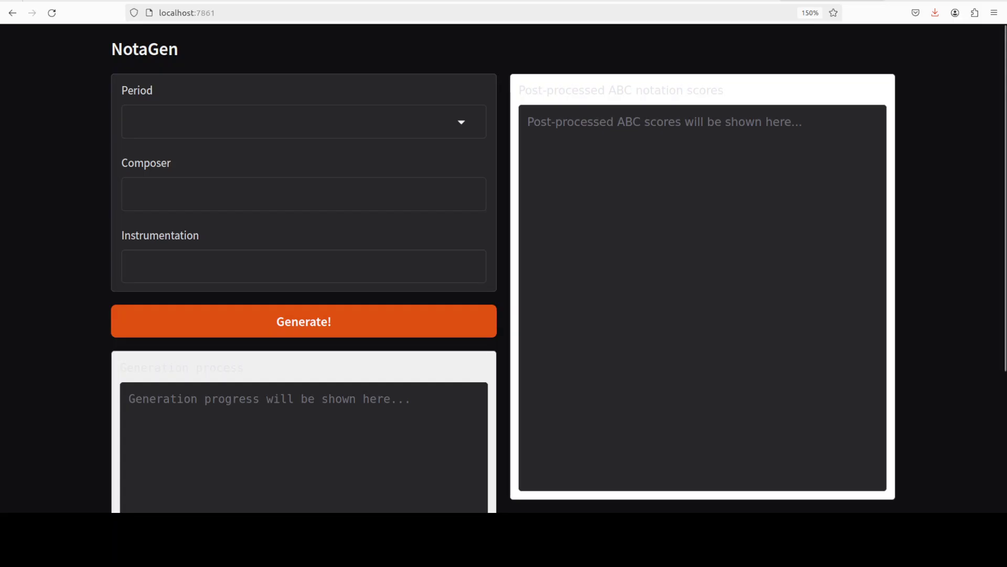
Look over the available Period choices and the generation and file-saving sections of the NotaGen interface
left_click(462, 122)
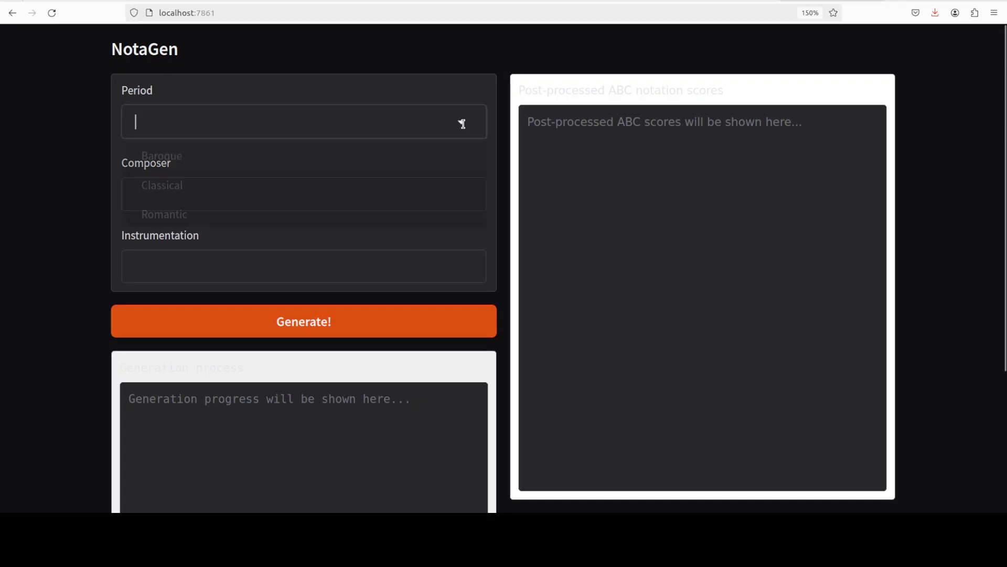
left_click(64, 217)
scroll(35, 230, "down", 3)
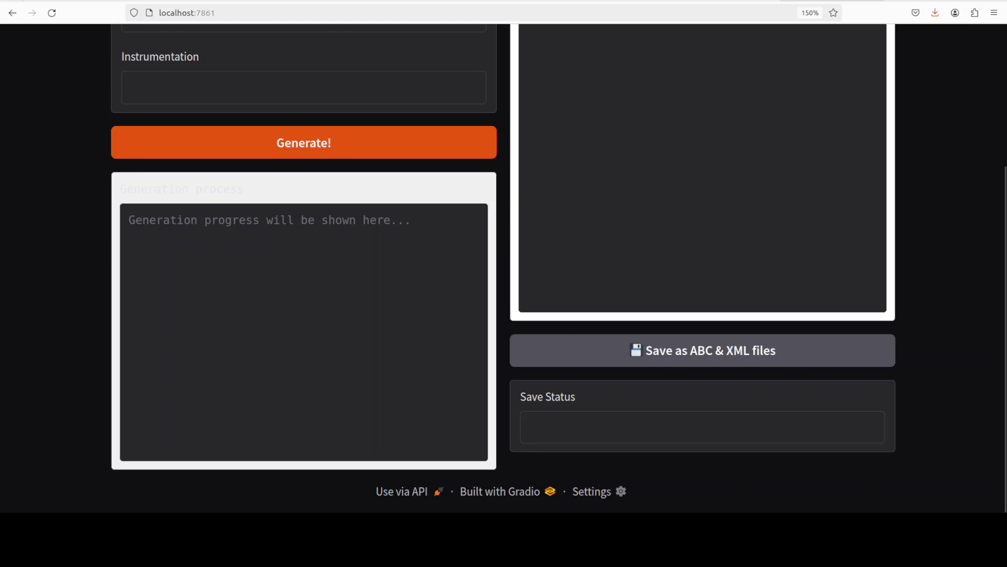
scroll(303, 315, "up", 3)
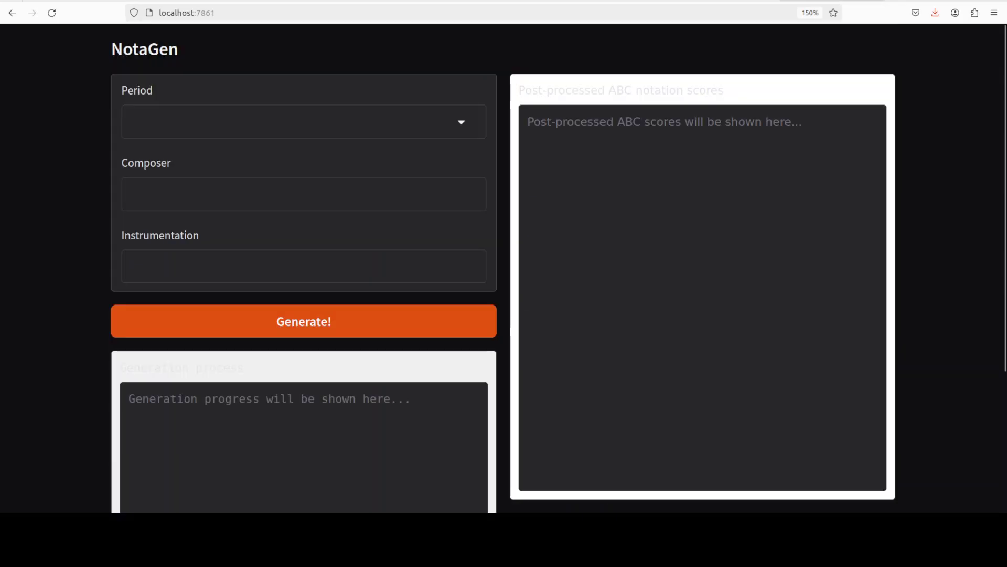
Set the period to Romantic and the composer to Chopin, Frederic
left_click(446, 123)
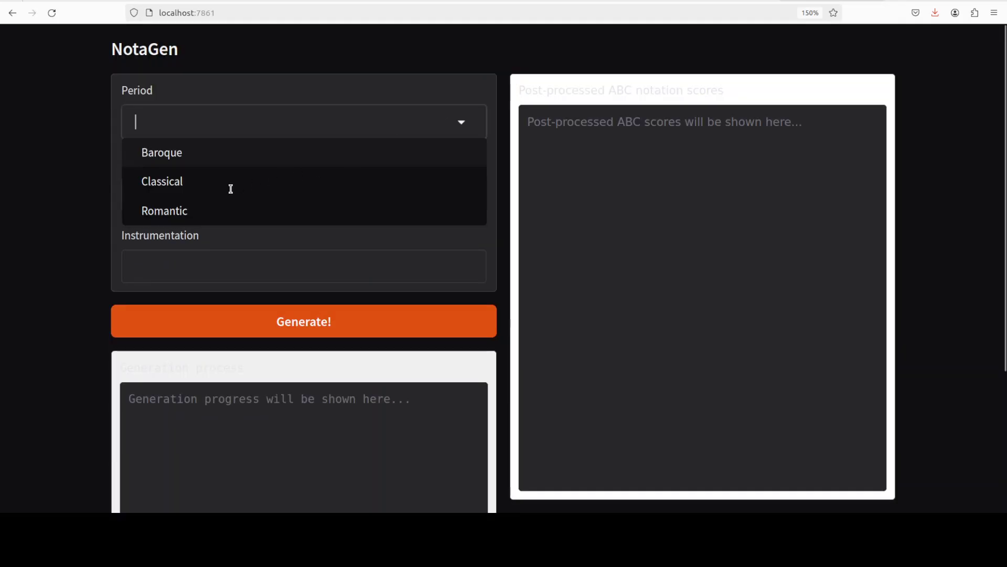
left_click(191, 214)
left_click(193, 192)
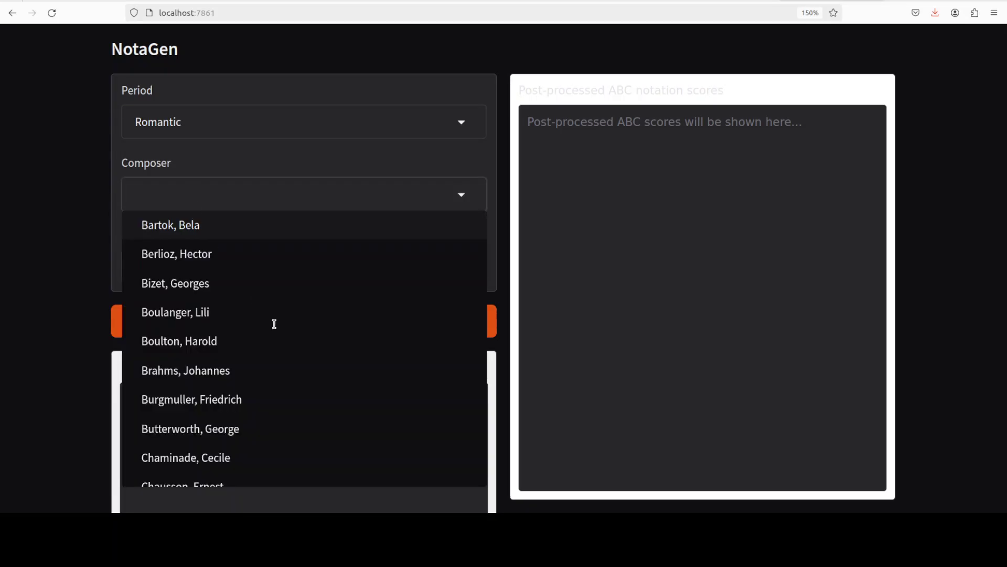
scroll(311, 340, "down", 2)
scroll(313, 341, "down", 4)
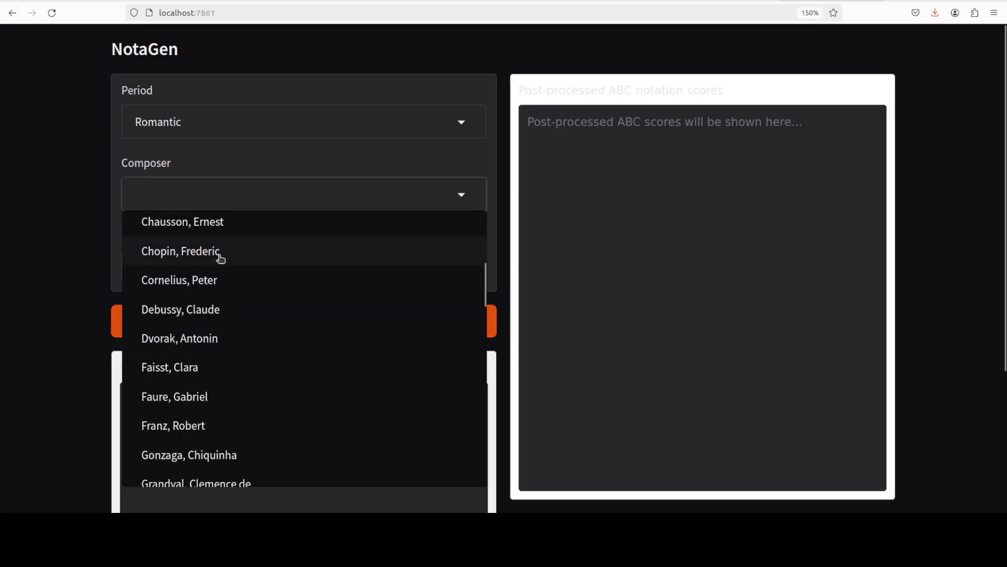
left_click(219, 258)
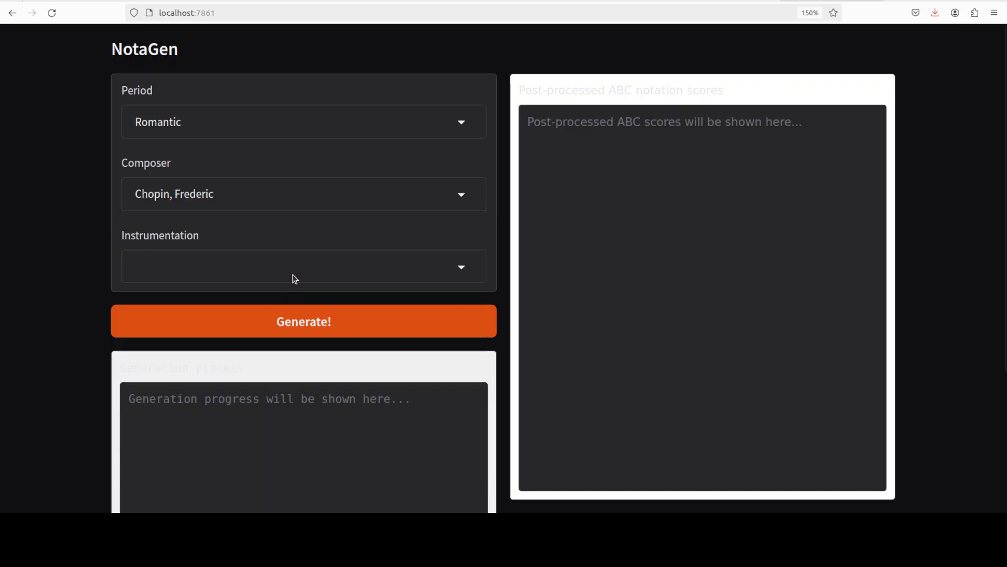
Set the instrumentation to Keyboard and start generating the score
left_click(262, 265)
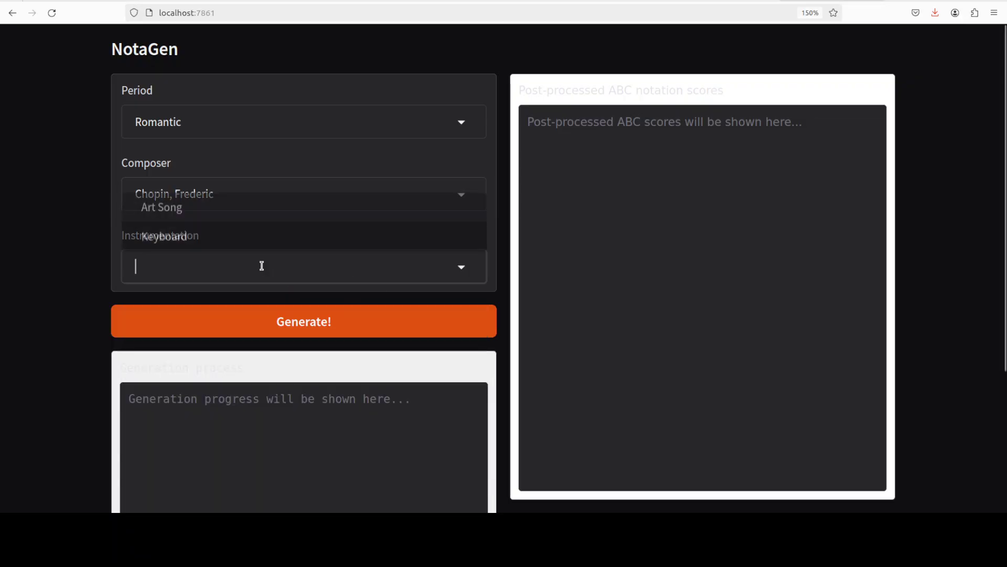
left_click(164, 236)
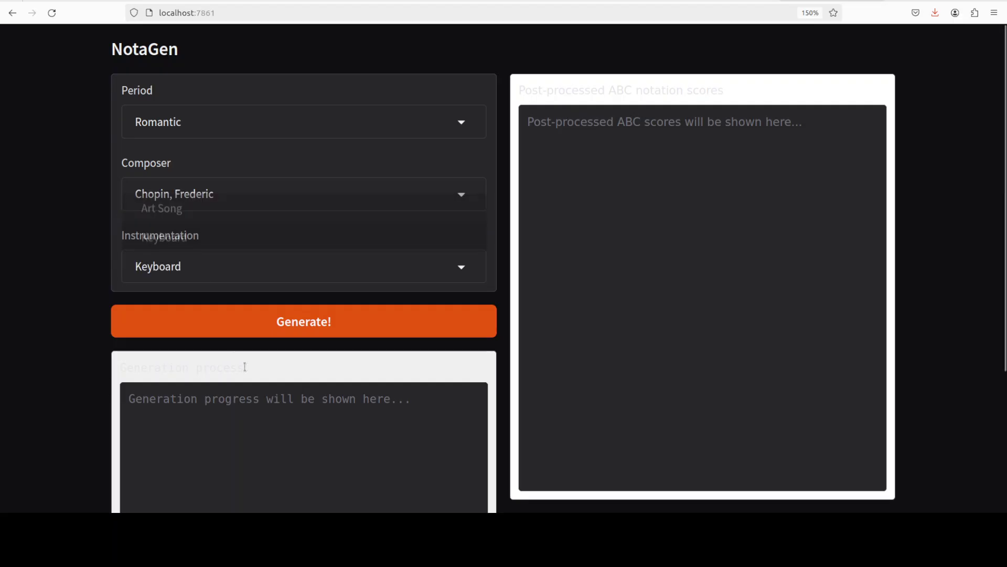
left_click(242, 334)
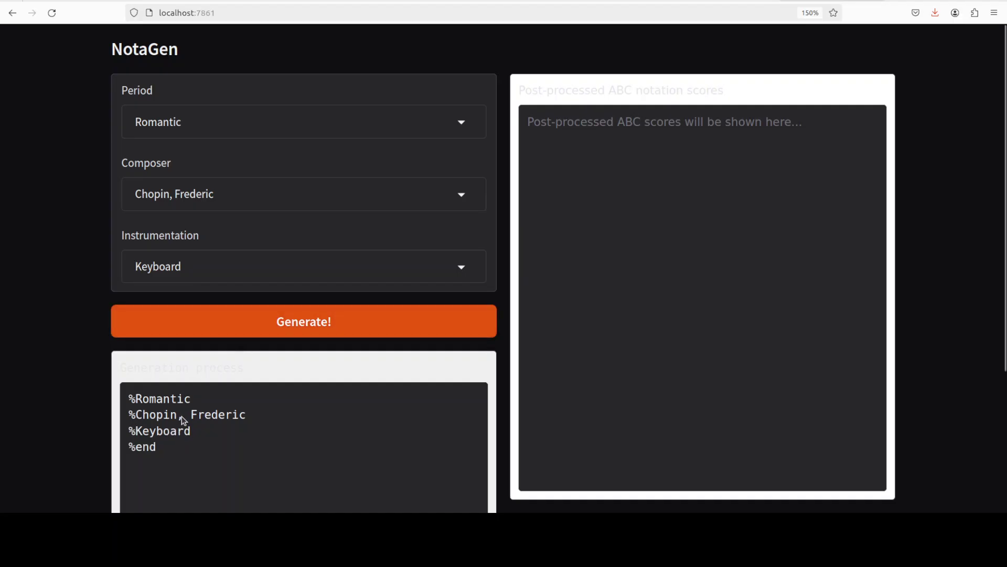
scroll(116, 394, "down", 3)
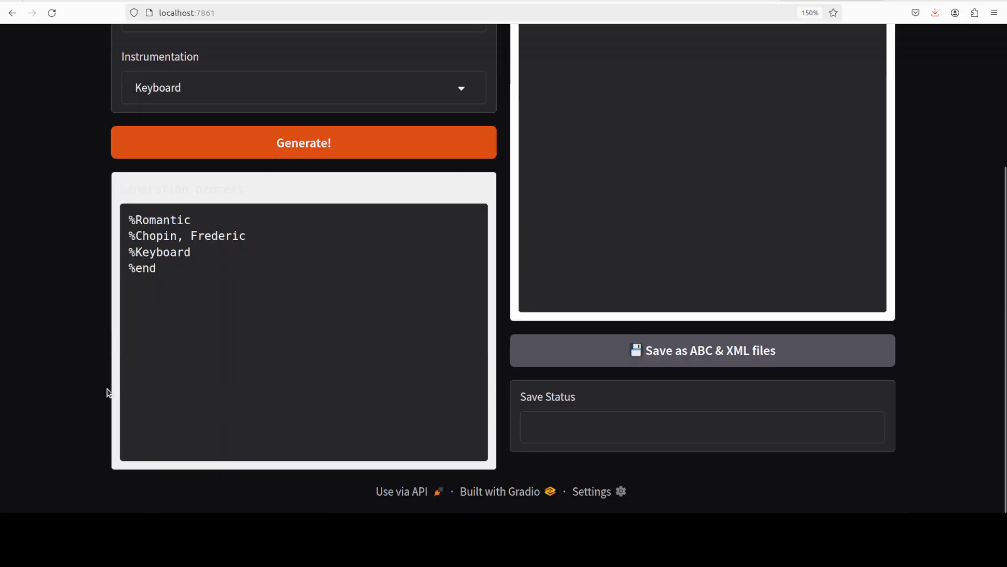
scroll(95, 355, "up", 3)
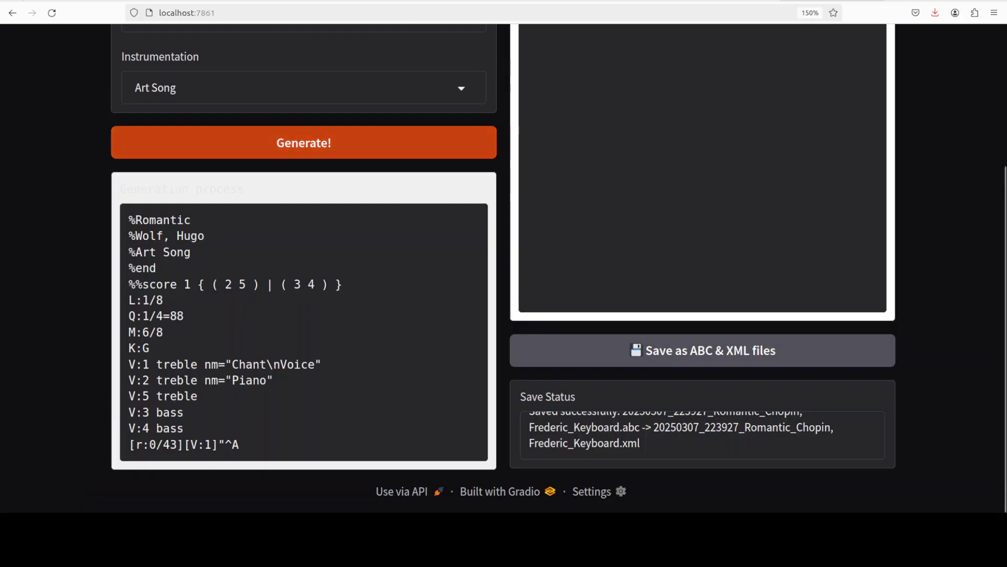
Look over the Wolf, Hugo Art Song generation and check GPU memory usage with nvidia-smi in the terminal
scroll(504, 263, "up", 2)
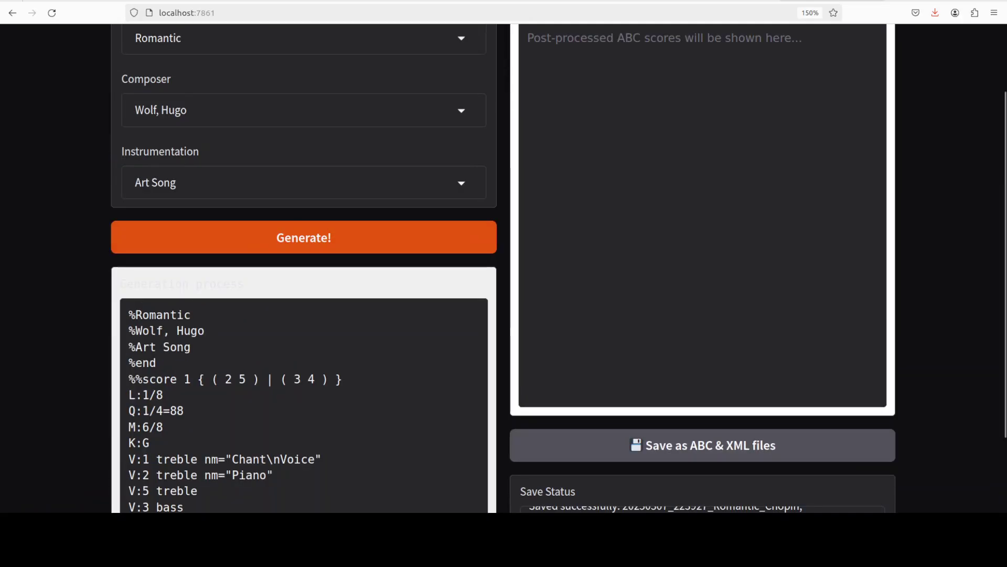
scroll(504, 262, "down", 2)
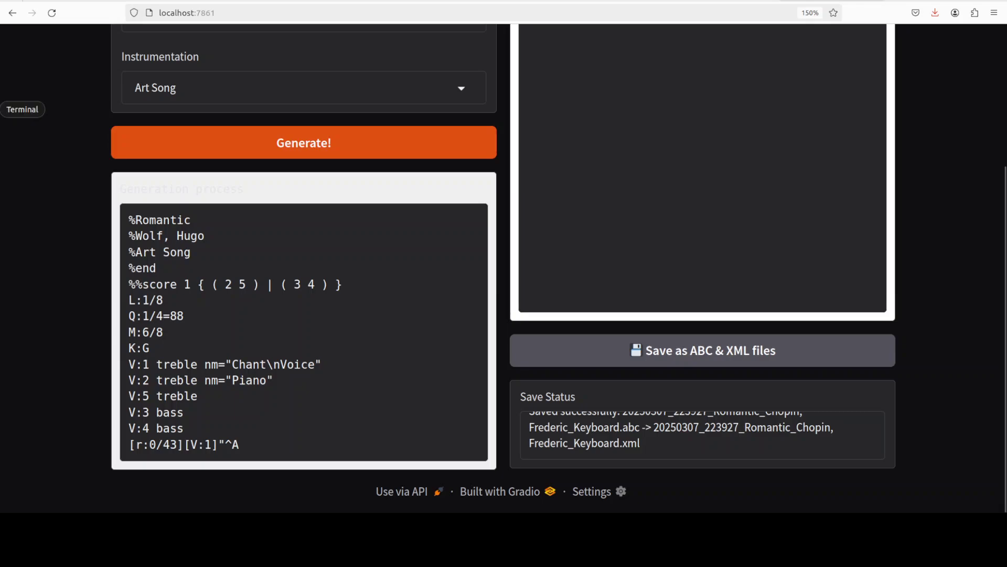
left_click(4, 109)
key("Return")
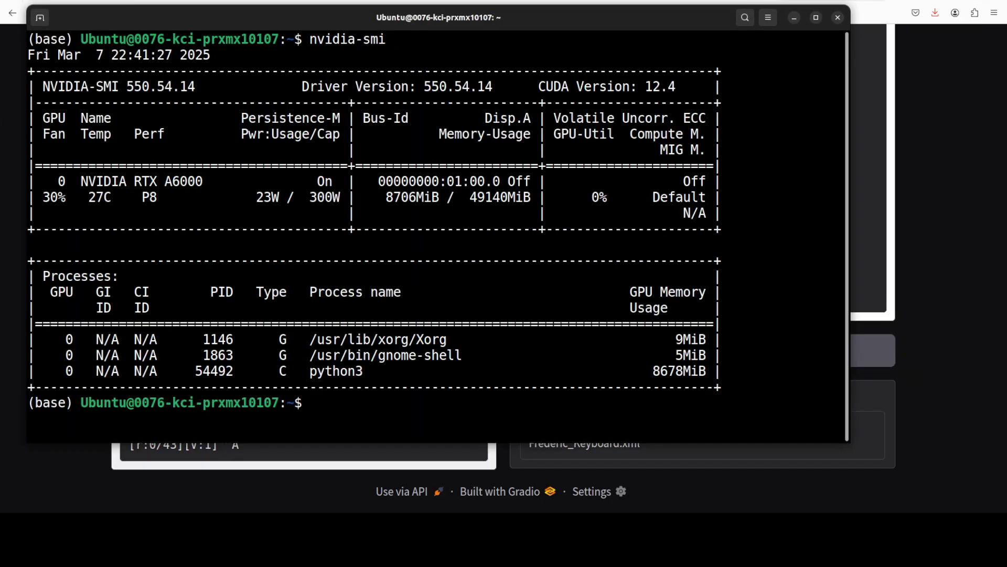